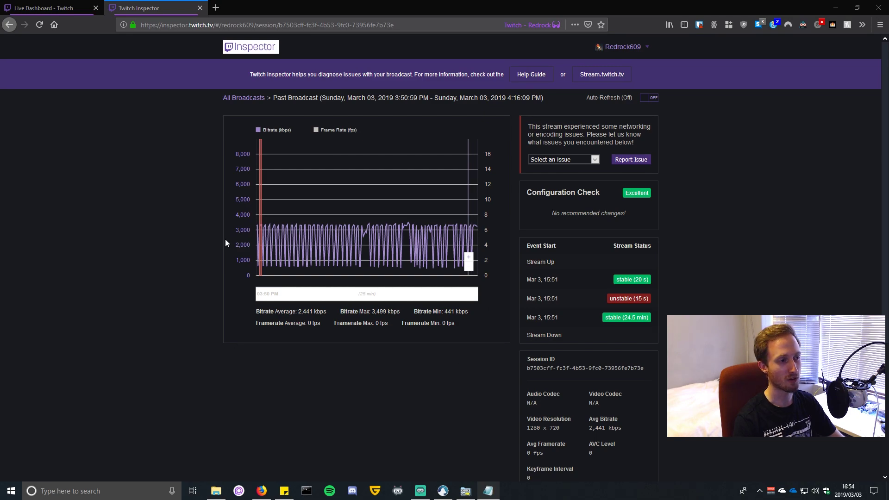
Step: Highlight the 2,441 kbps average, 3,499 kbps maximum and 441 kbps minimum bitrate figures
mouse_move(356, 247)
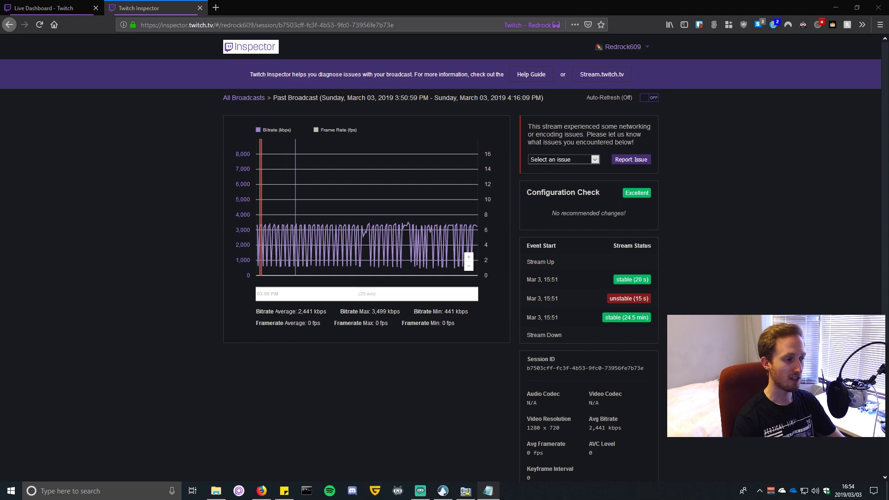
drag(297, 311, 313, 311)
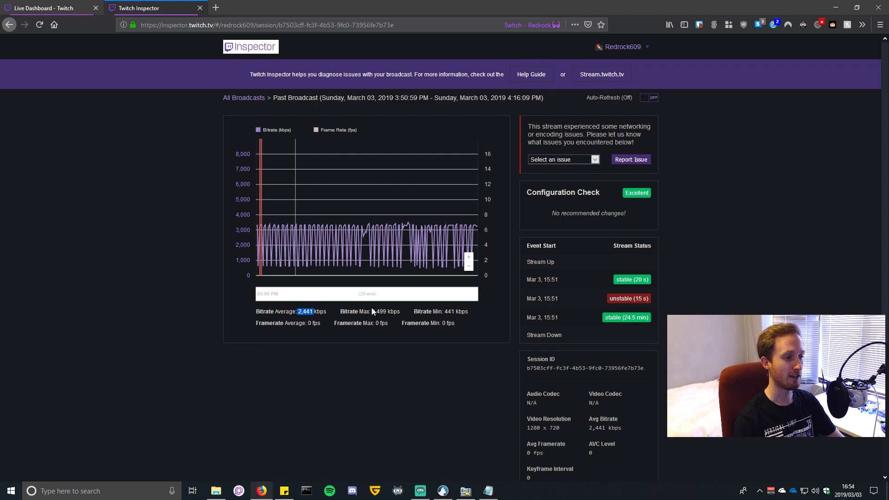
drag(371, 311, 386, 311)
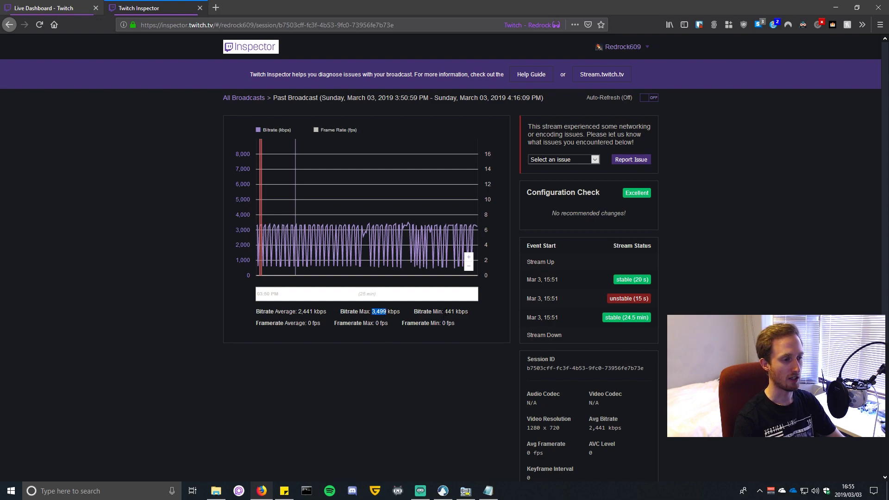
drag(444, 311, 454, 311)
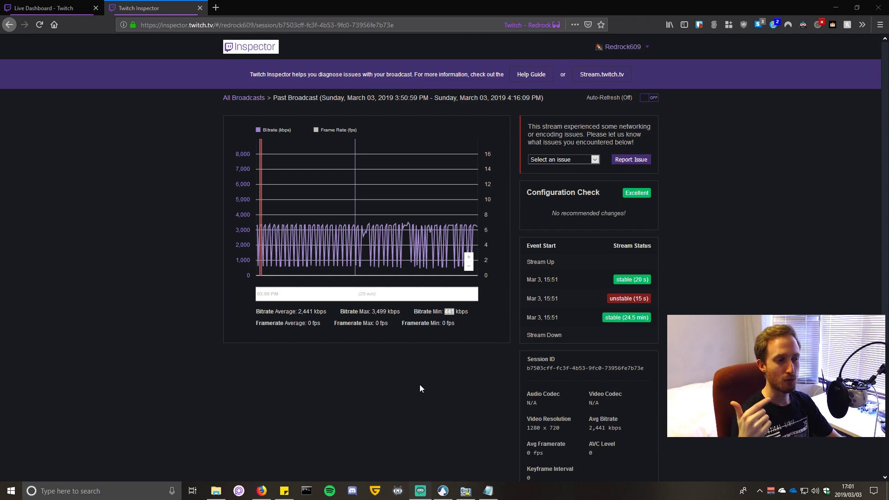
Step: Search DuckDuckGo for 'twitch stats' in a new Firefox tab
click(215, 7)
click(333, 75)
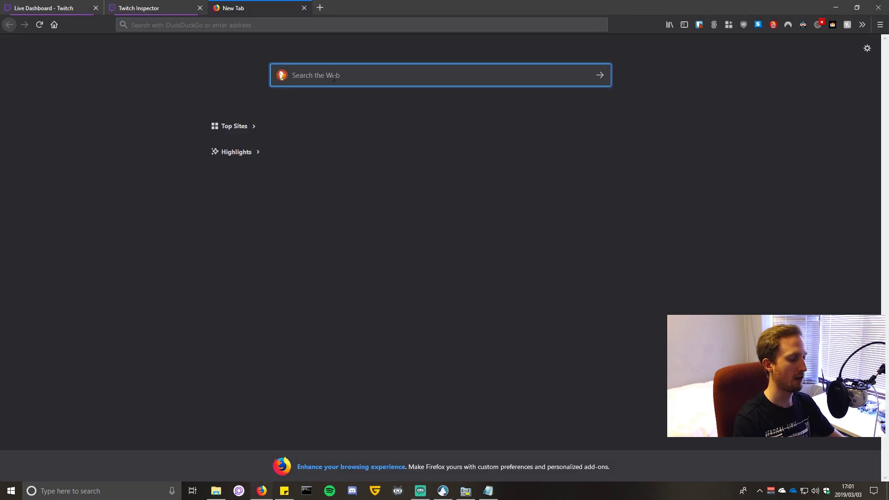
text(twi)
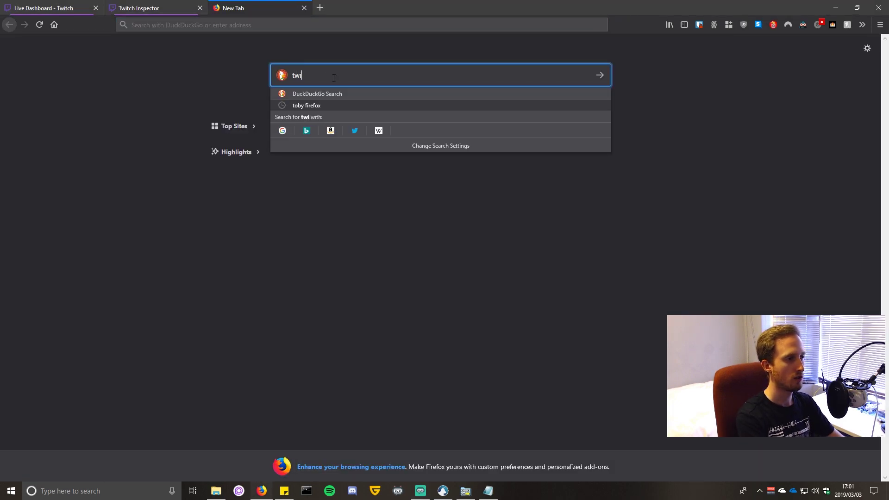
text(tch stats)
key(Return)
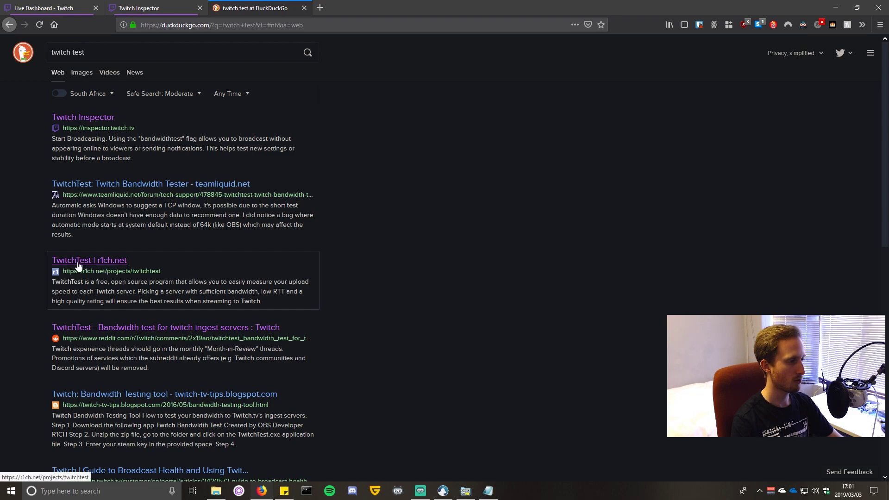
Step: Open the 'TwitchTest | r1ch.net' result and scroll through the project page
click(105, 262)
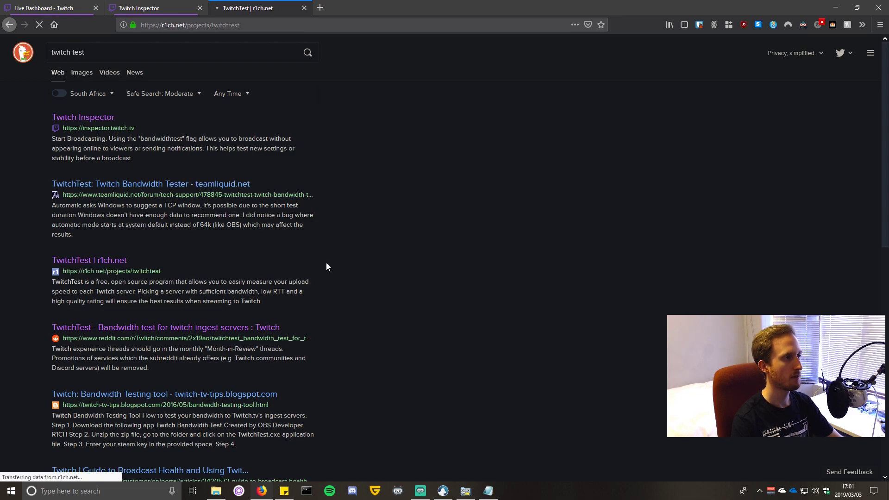
scroll(388, 255, down, 4)
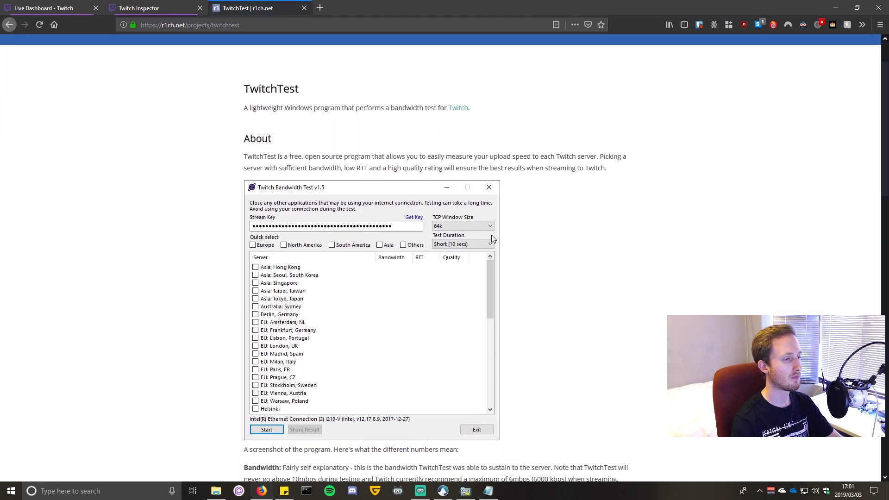
scroll(440, 301, up, 4)
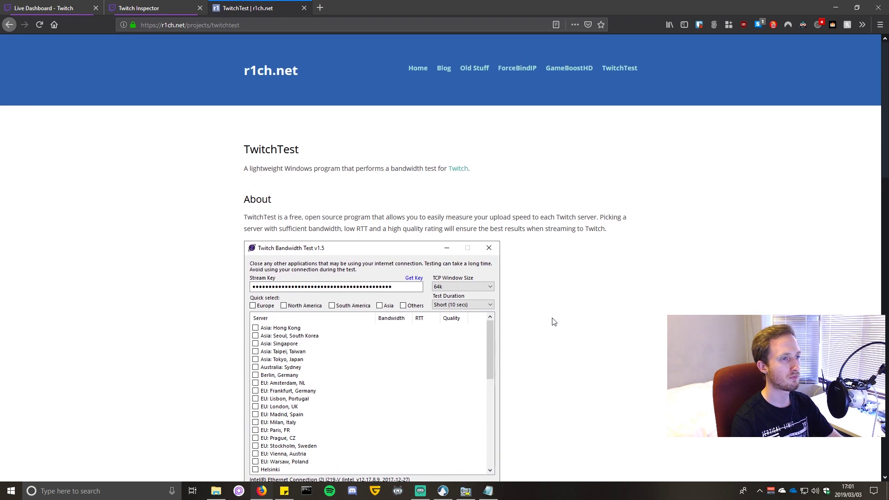
scroll(552, 321, down, 7)
scroll(553, 319, down, 3)
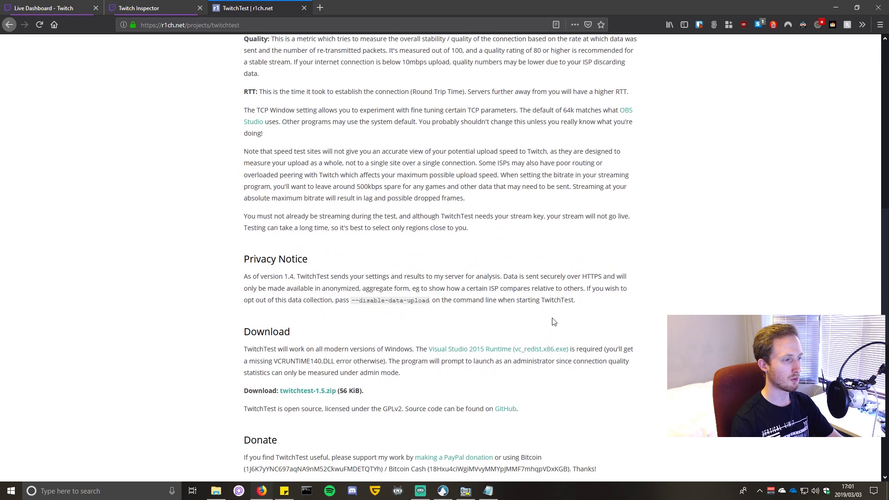
scroll(554, 324, up, 8)
scroll(412, 298, down, 3)
scroll(462, 302, down, 8)
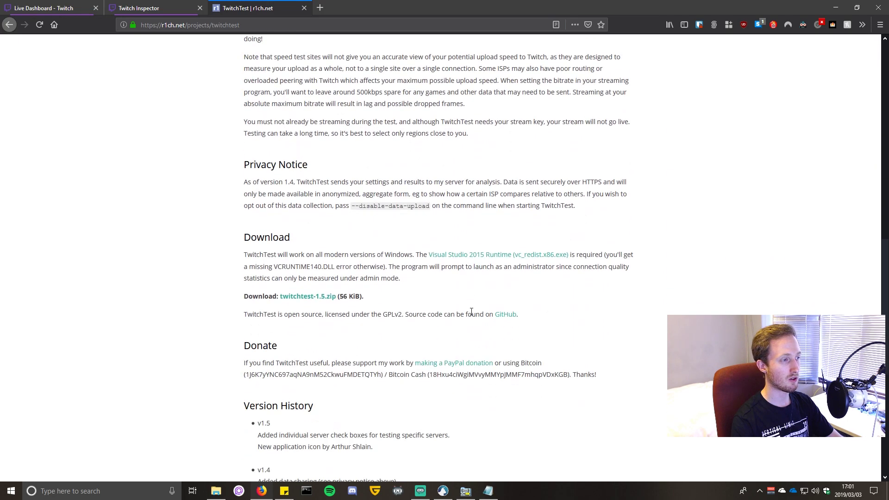
scroll(504, 389, up, 12)
scroll(370, 359, up, 2)
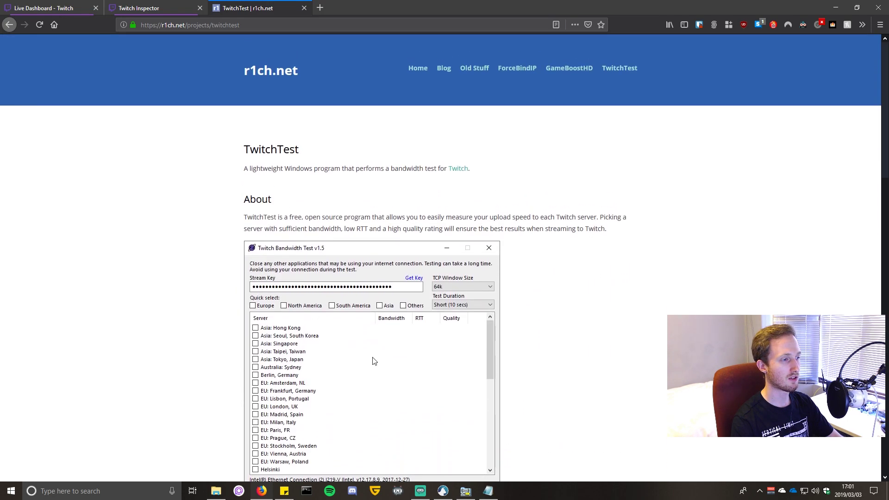
scroll(460, 359, down, 4)
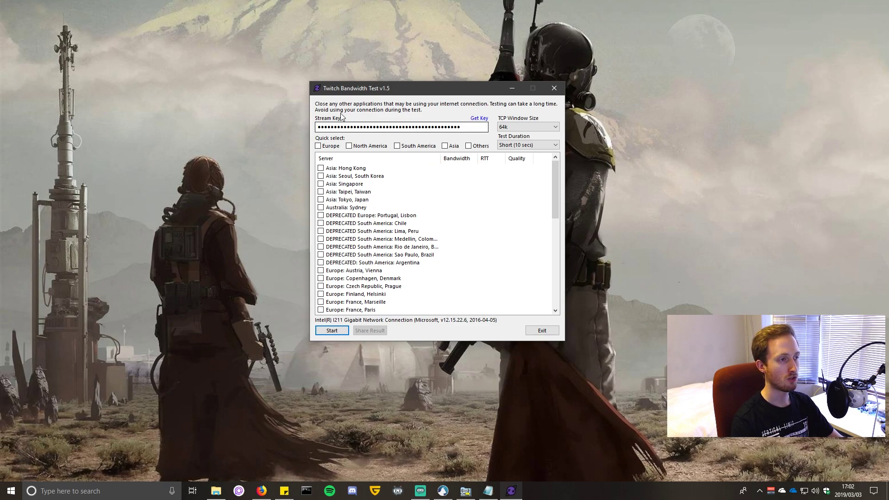
Step: Reposition the bandwidth test window and check the stream key entry
drag(395, 91, 373, 89)
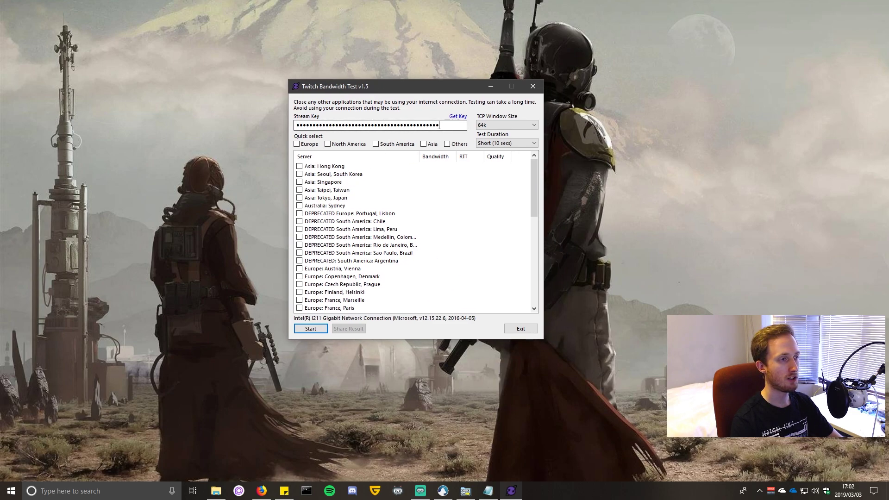
drag(439, 125, 265, 128)
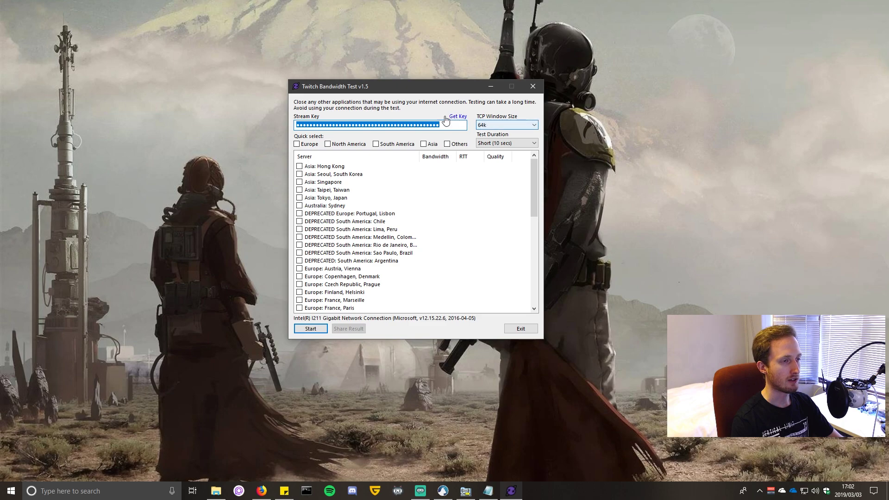
drag(410, 91, 377, 84)
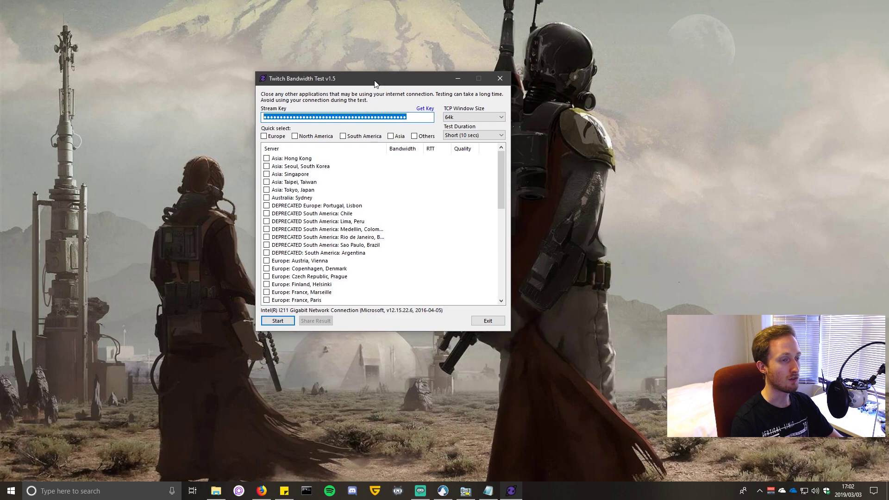
click(419, 118)
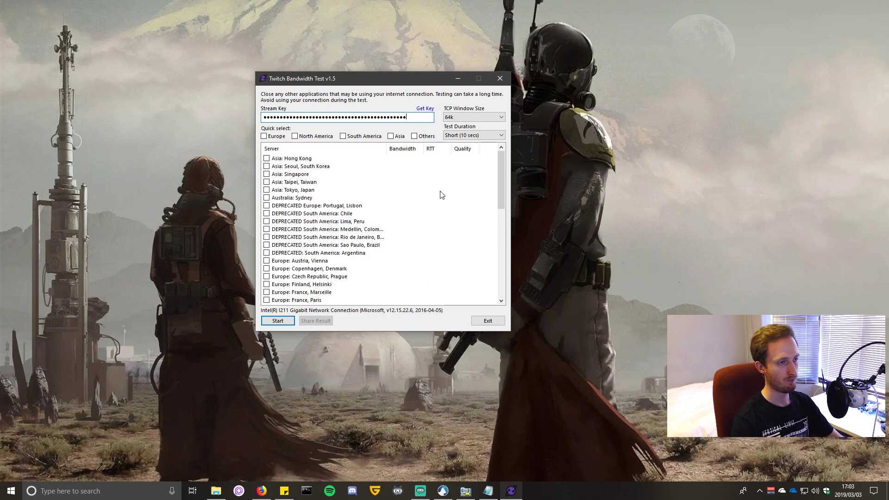
Step: Change the TCP Window Size from 64k to Automatic (OBS)
click(454, 118)
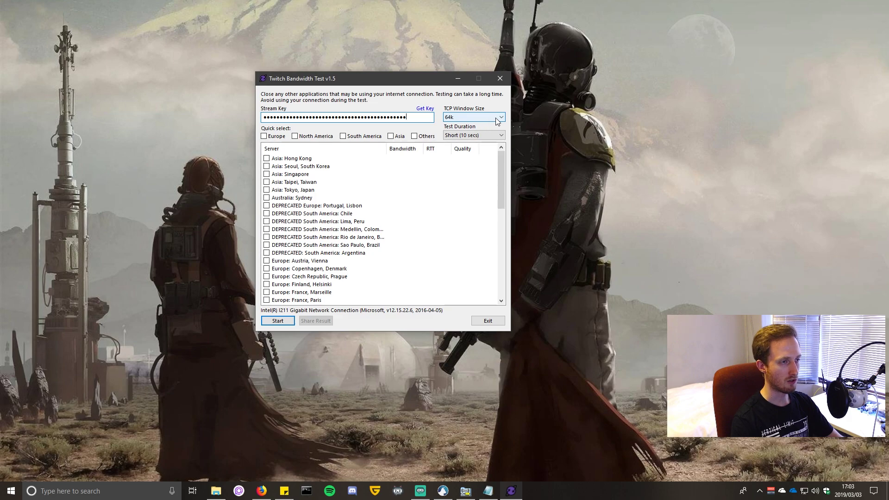
click(446, 119)
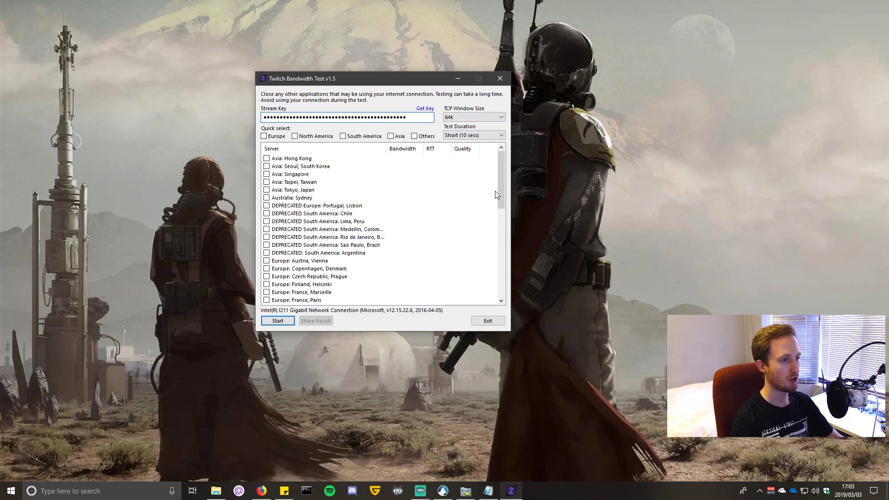
click(477, 119)
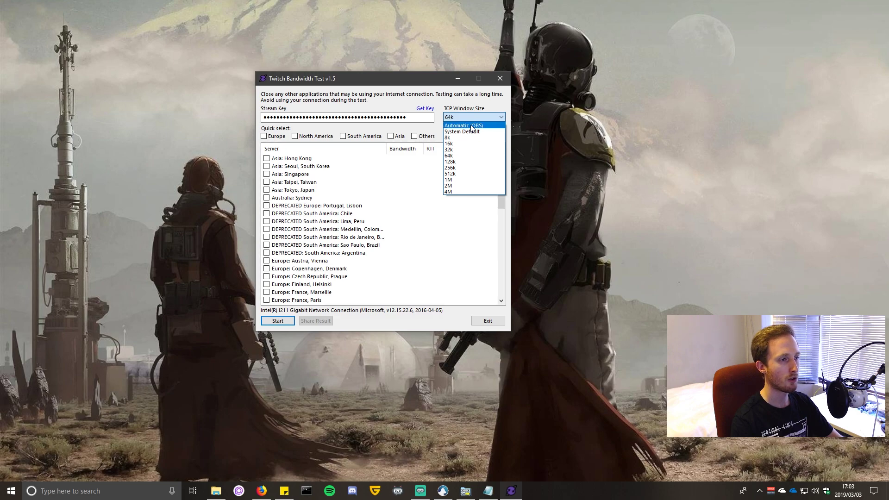
click(471, 126)
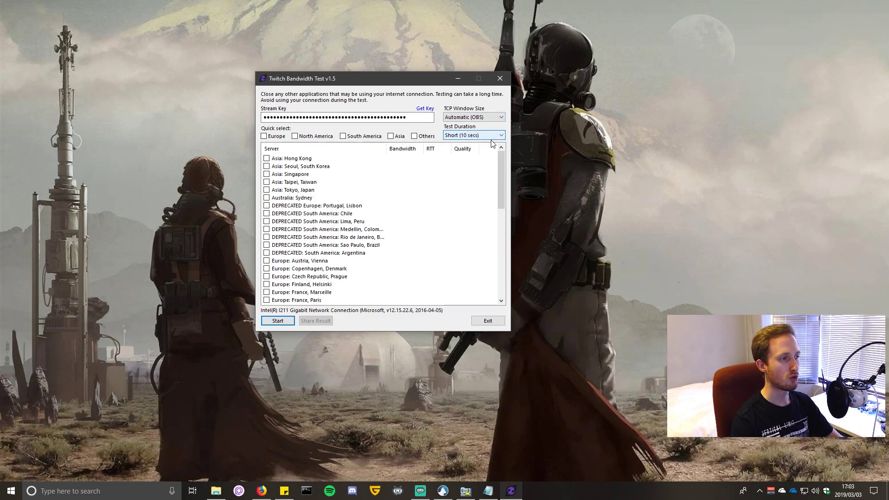
Step: Tick the Vienna, Copenhagen, Prague, Marseille, Berlin and Frankfurt servers
scroll(292, 194, down, 4)
scroll(295, 233, up, 3)
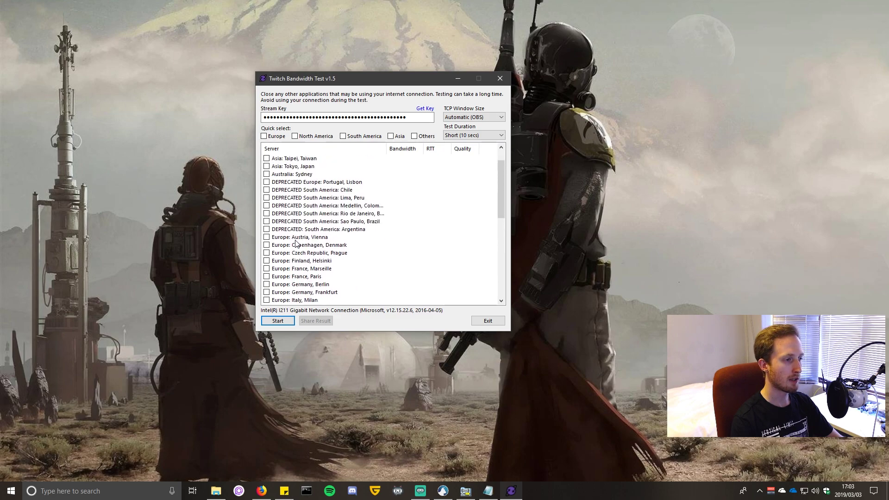
scroll(296, 243, down, 2)
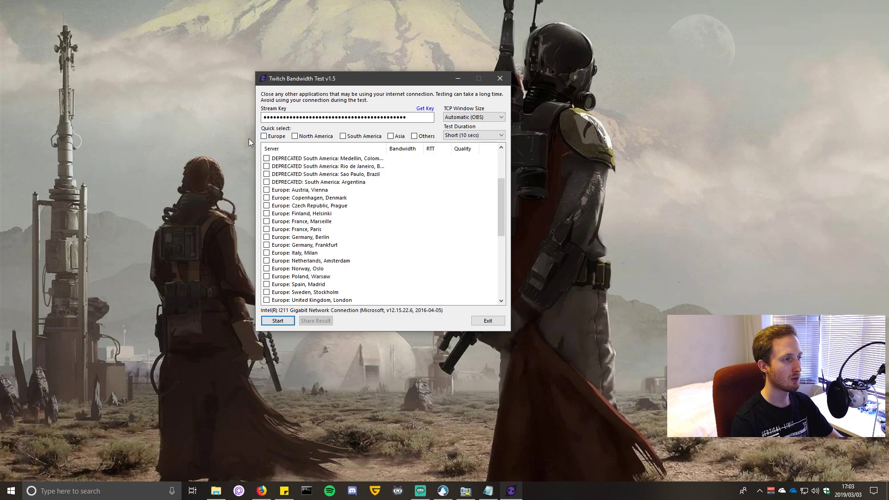
click(266, 189)
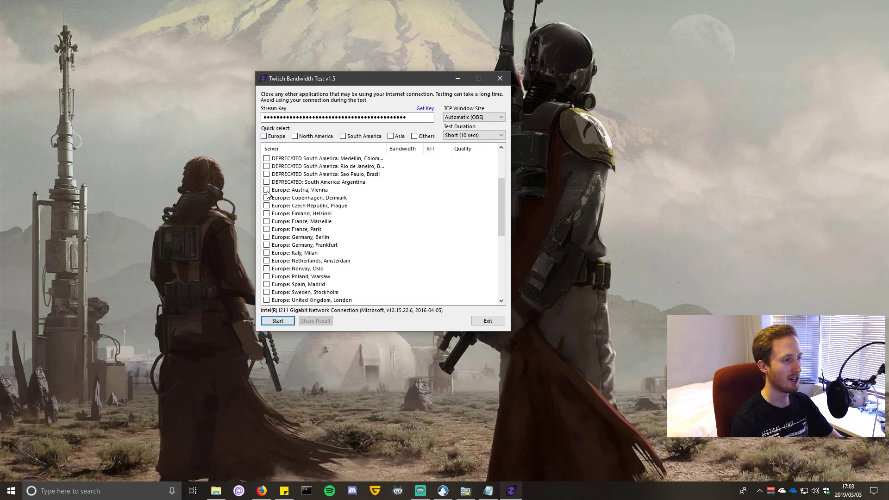
click(267, 197)
click(267, 206)
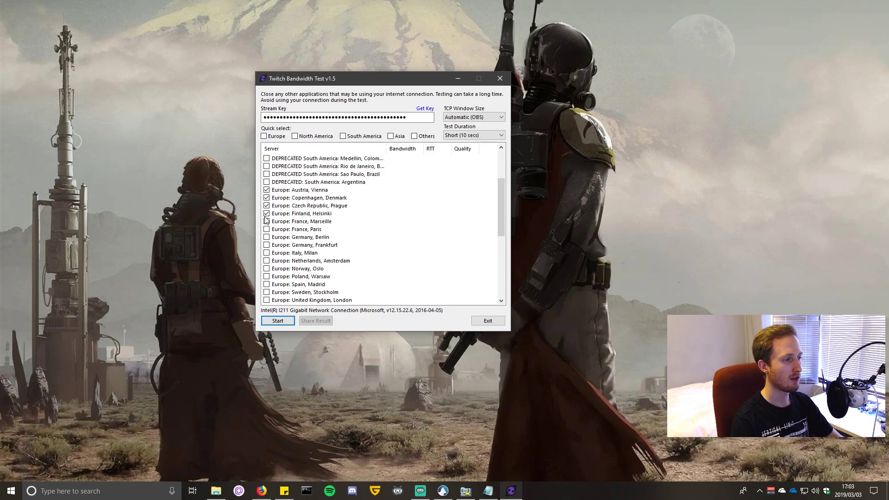
click(266, 221)
click(267, 237)
click(266, 245)
Step: Tick the Milan, Amsterdam, Oslo, Warsaw, Madrid and Stockholm servers
click(266, 252)
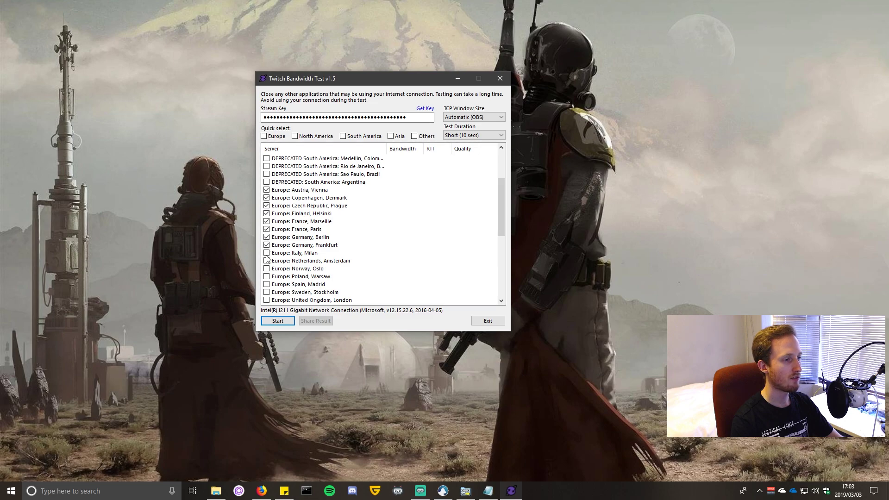
click(267, 260)
click(266, 269)
click(267, 276)
click(266, 284)
click(266, 292)
scroll(267, 299, down, 2)
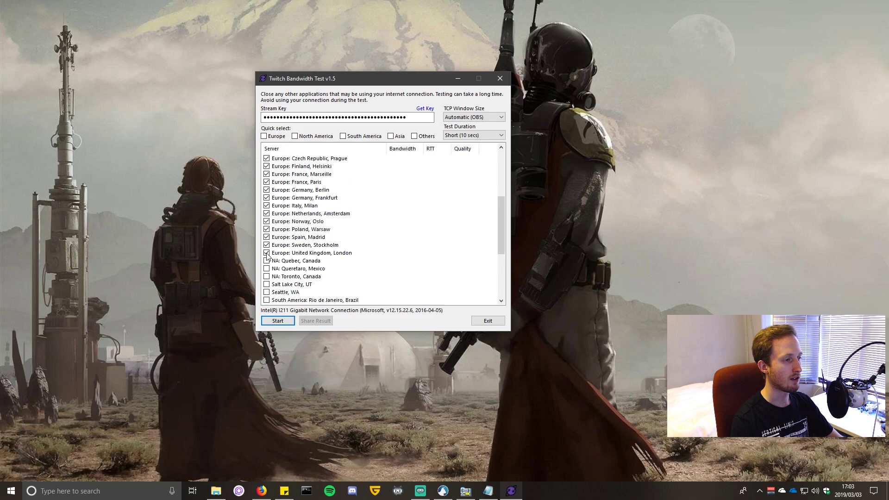
scroll(303, 254, up, 3)
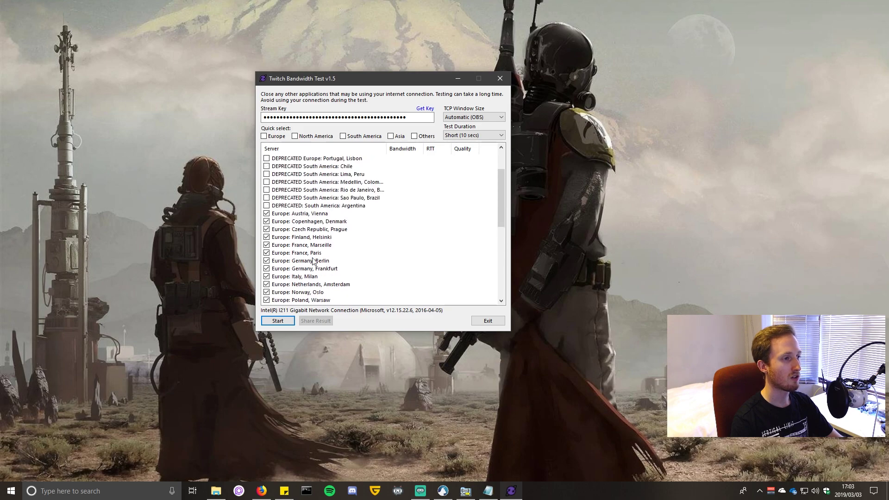
scroll(310, 259, up, 2)
scroll(314, 262, down, 4)
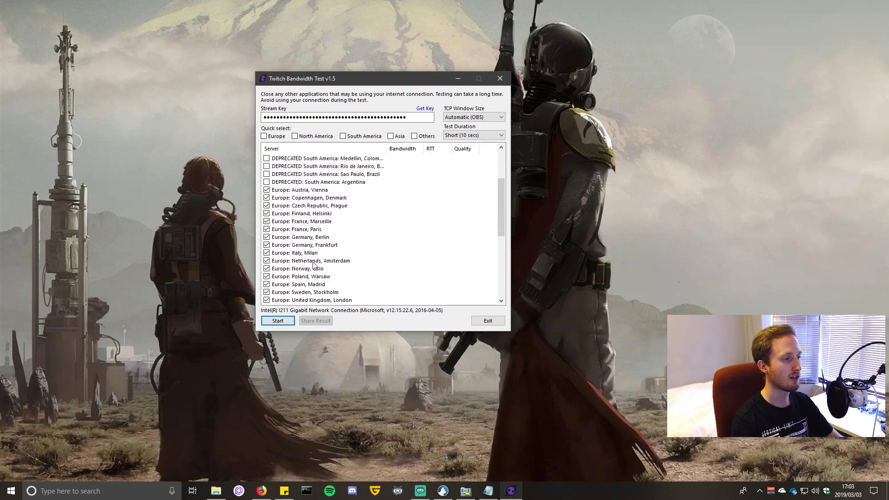
Step: Run the bandwidth test on the checked Europe servers, getting about 2,500 kbps each
click(281, 323)
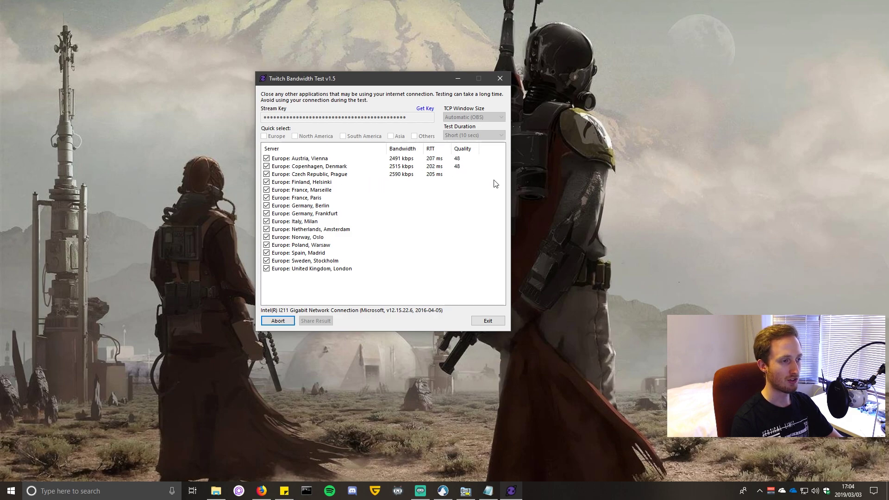
drag(398, 85, 412, 85)
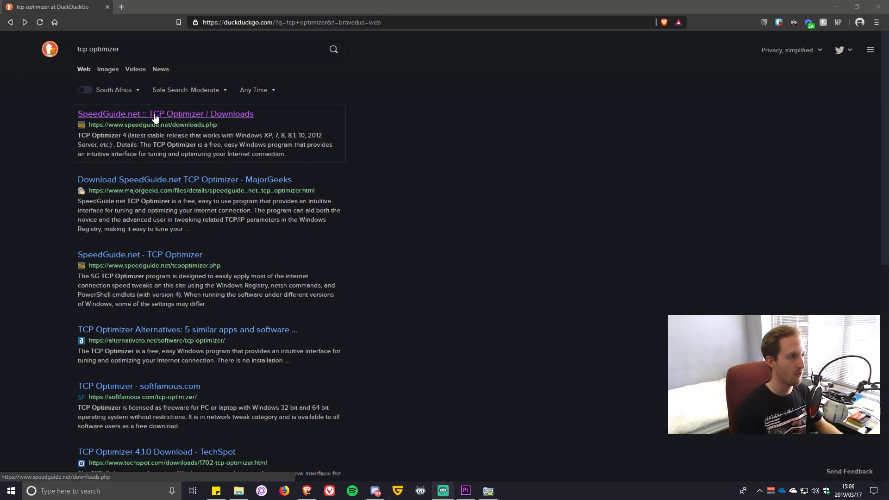
Step: Open the 'SpeedGuide.net :: TCP Optimizer / Downloads' search result
click(200, 118)
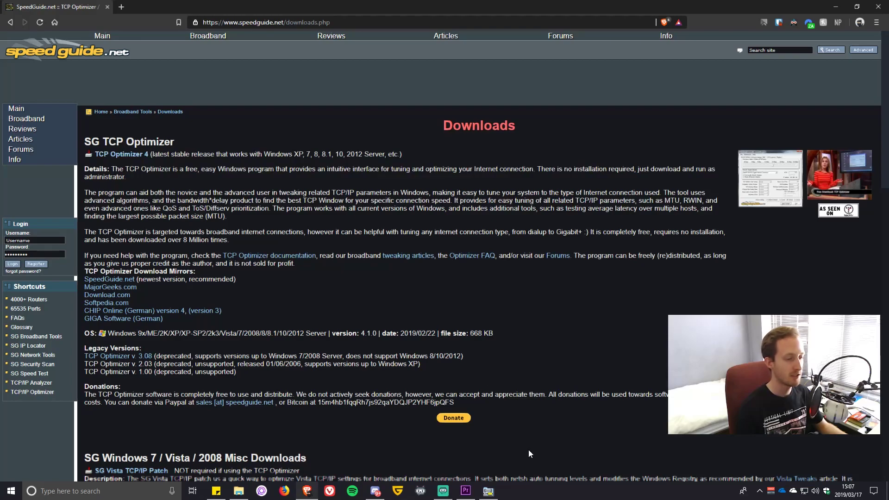
Step: Bring up SG TCP Optimizer, review Advanced Settings, then return to General Settings
click(488, 491)
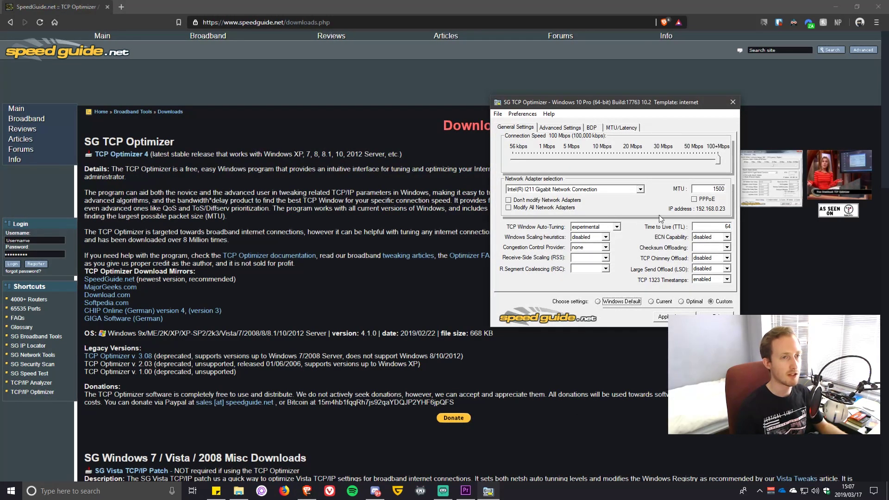
drag(642, 109, 466, 129)
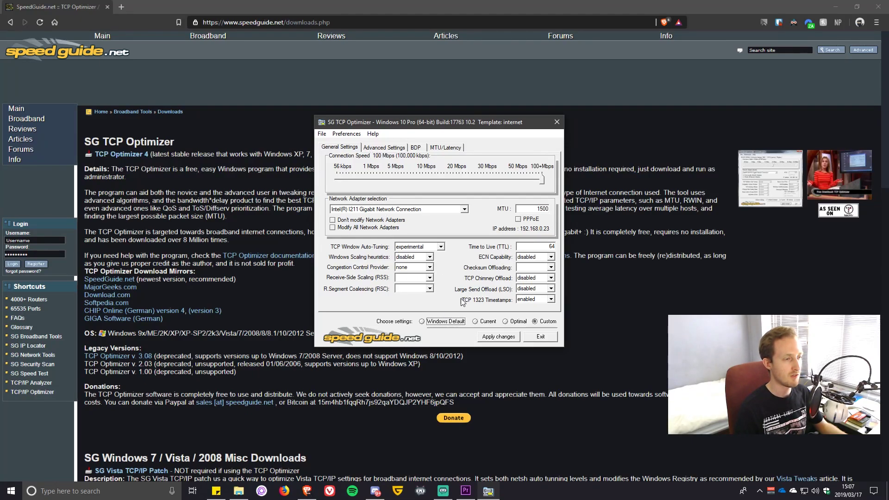
click(378, 148)
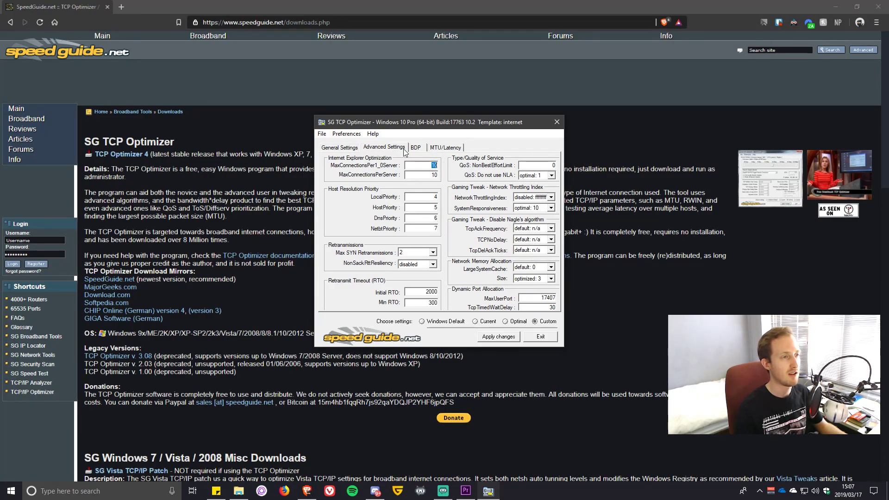
click(347, 148)
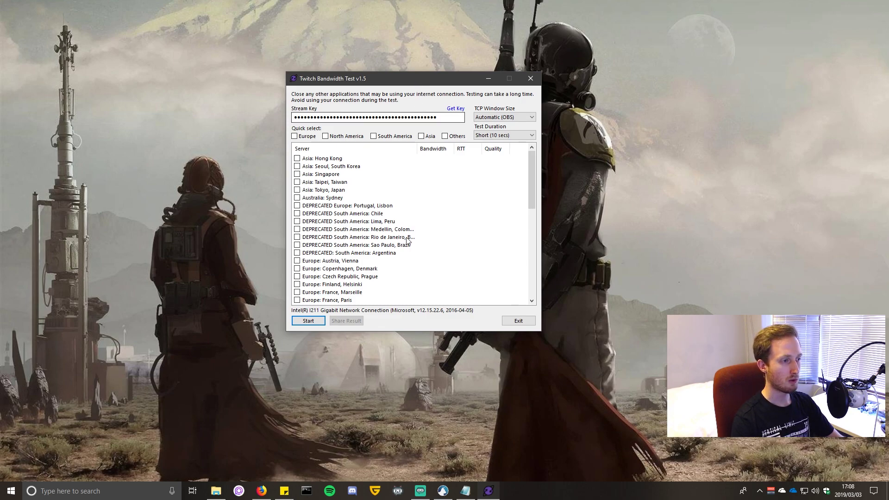
Step: Tick the Vienna, Copenhagen, Prague, Helsinki, Marseille and Paris servers for a second test
scroll(380, 242, down, 2)
click(296, 213)
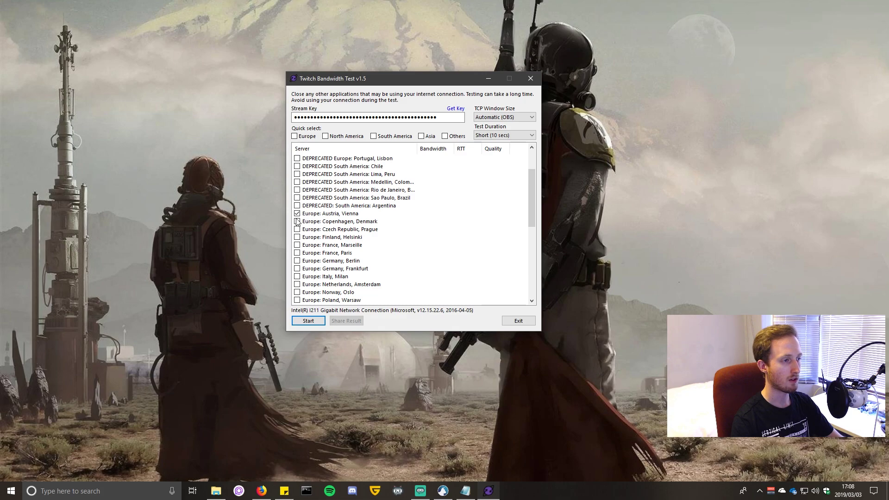
click(297, 221)
click(297, 229)
click(296, 237)
click(296, 253)
click(297, 245)
scroll(361, 252, down, 2)
scroll(392, 238, up, 4)
scroll(393, 240, down, 2)
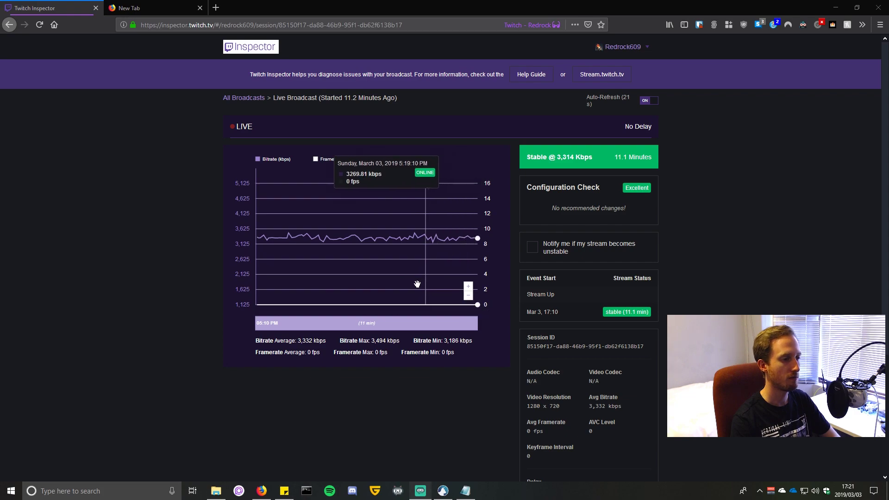
Step: Highlight the 3,332 average, 3,494 maximum and 3,186 minimum kbps bitrate values
double_click(306, 340)
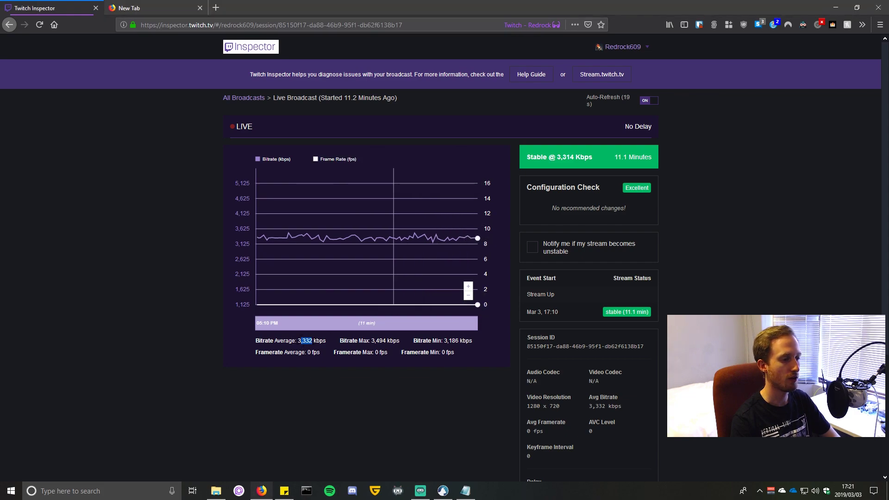
drag(370, 341, 389, 340)
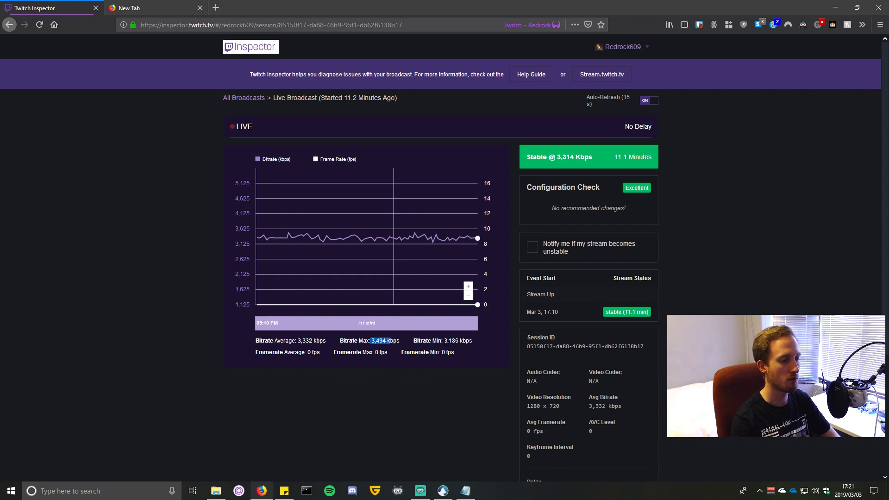
drag(443, 341, 458, 341)
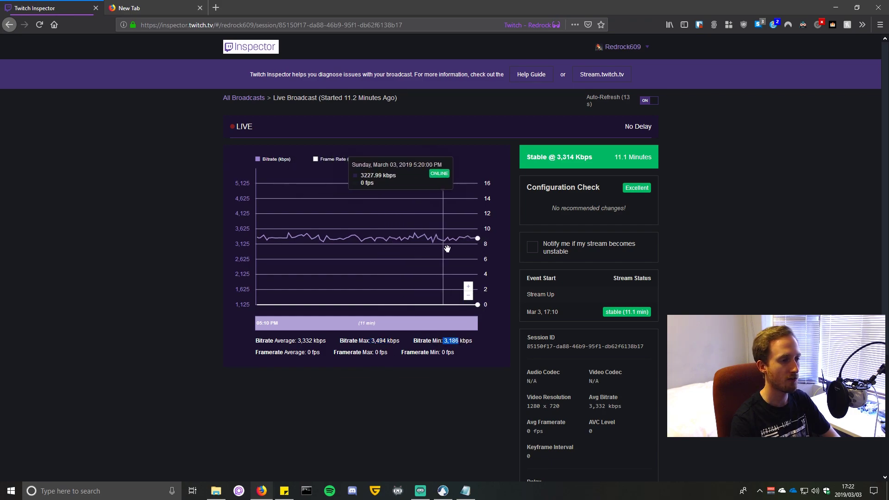